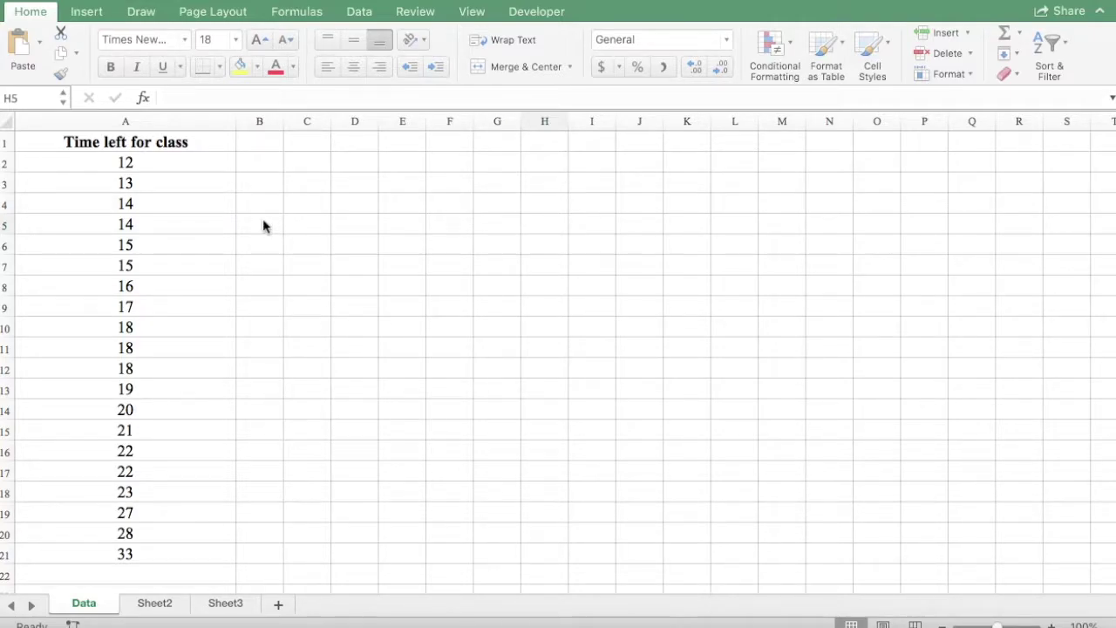
pyautogui.click(211, 147)
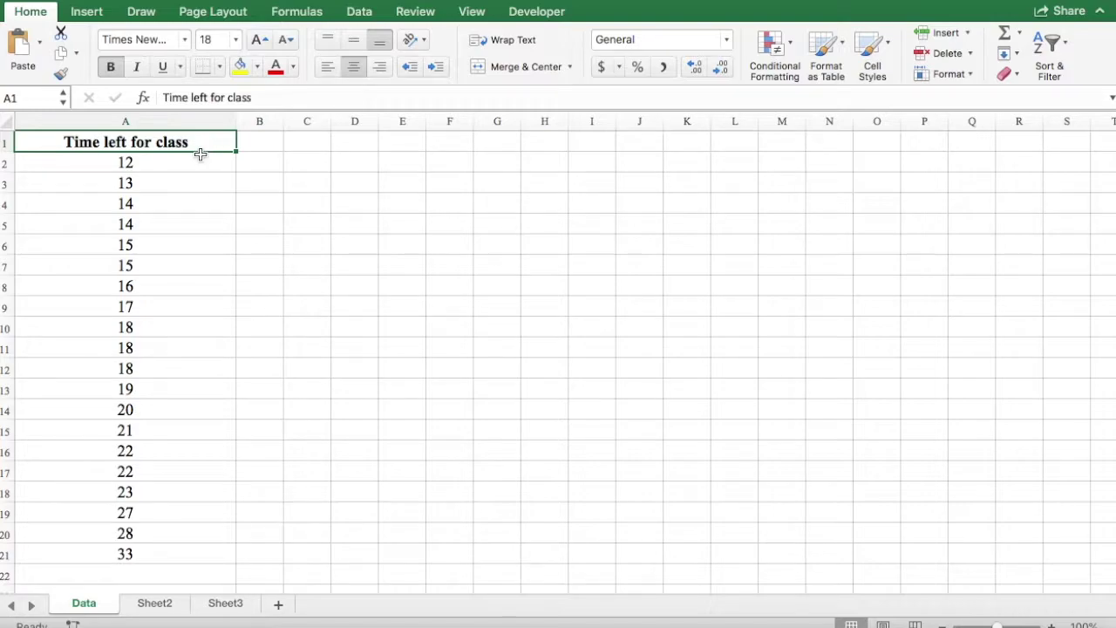
pyautogui.click(182, 162)
pyautogui.moveTo(183, 165); pyautogui.dragTo(164, 552)
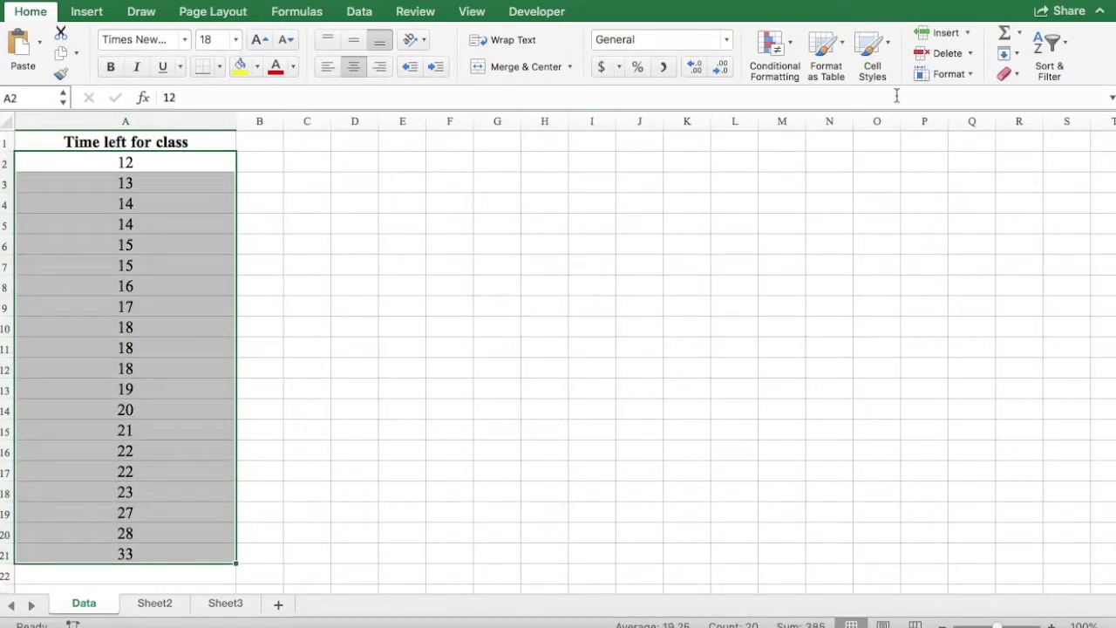
pyautogui.click(1059, 48)
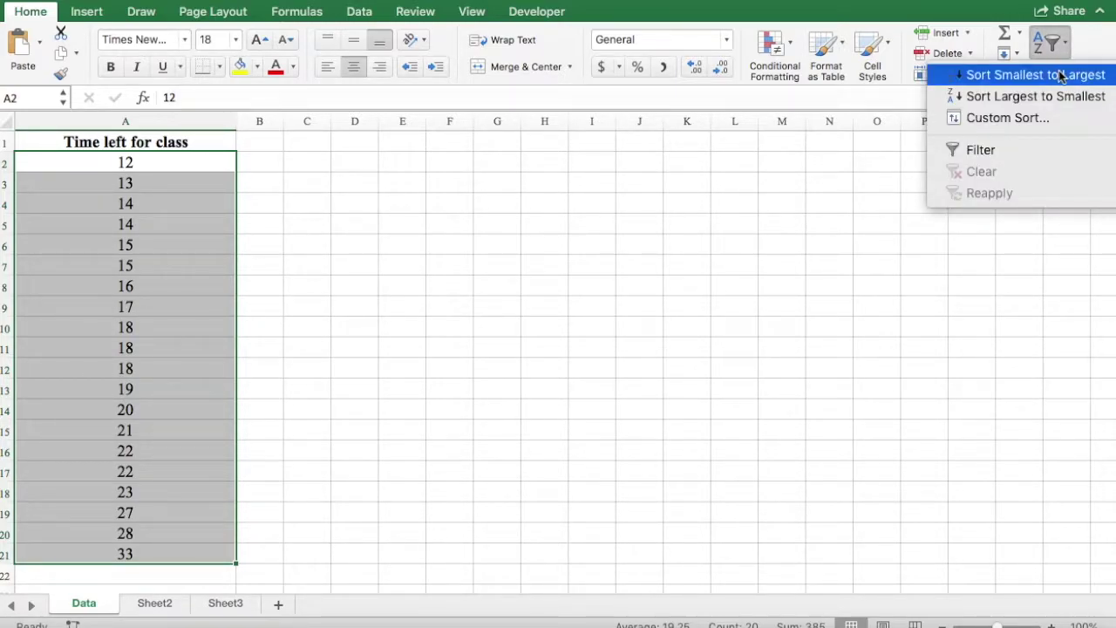
pyautogui.click(483, 286)
pyautogui.click(293, 187)
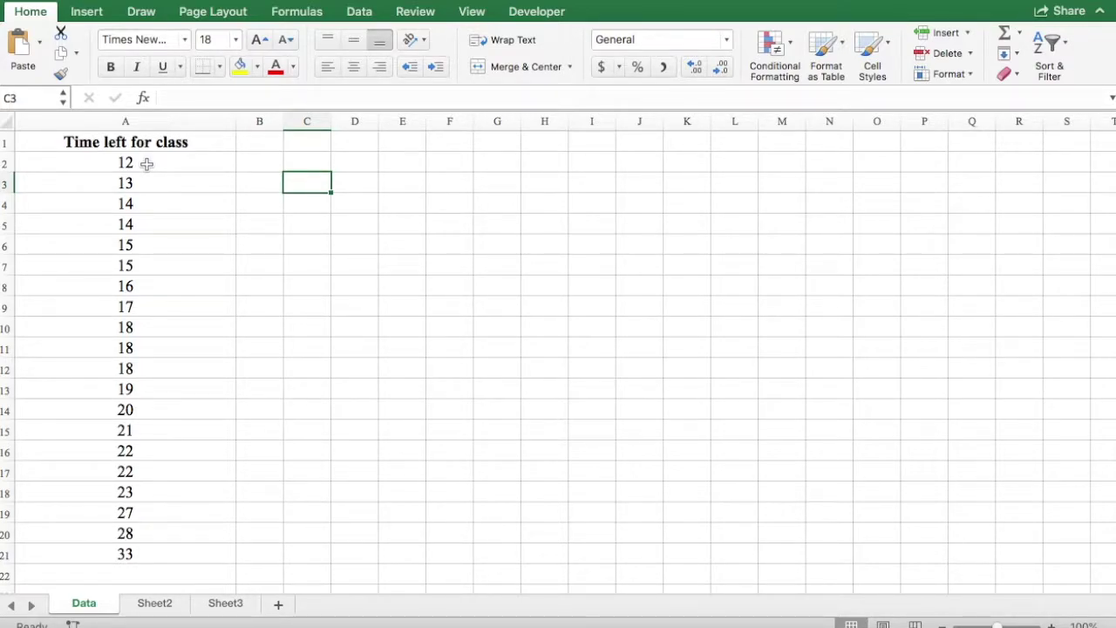
# Create a PivotTable from the Time left for class data in A1:A21, placed in the existing worksheet at cell C4.
pyautogui.click(125, 160)
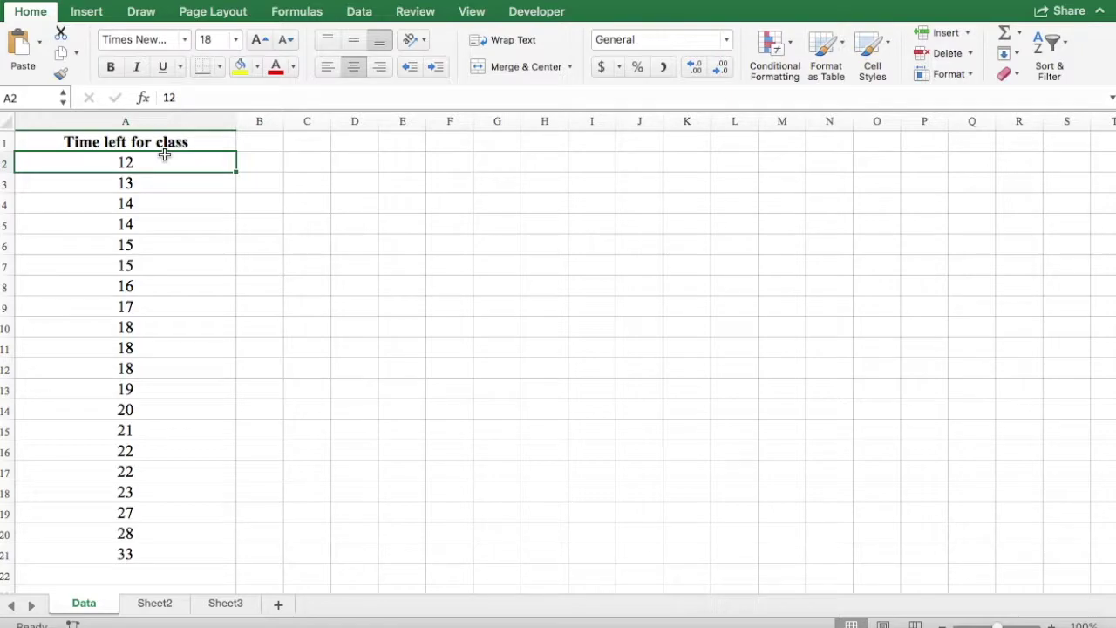
pyautogui.click(101, 14)
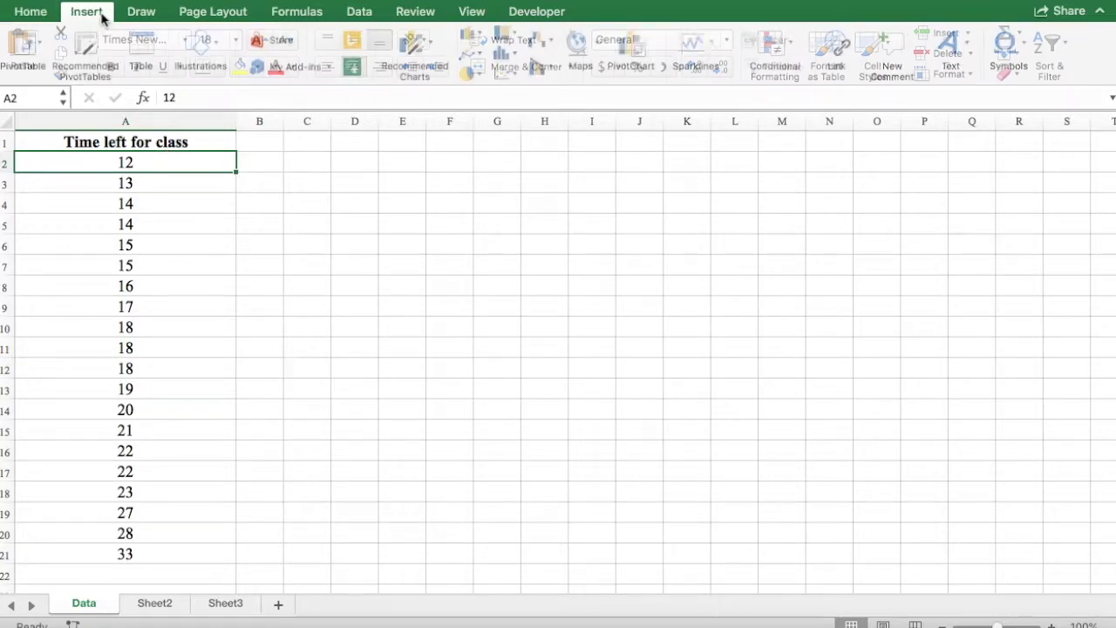
pyautogui.click(27, 46)
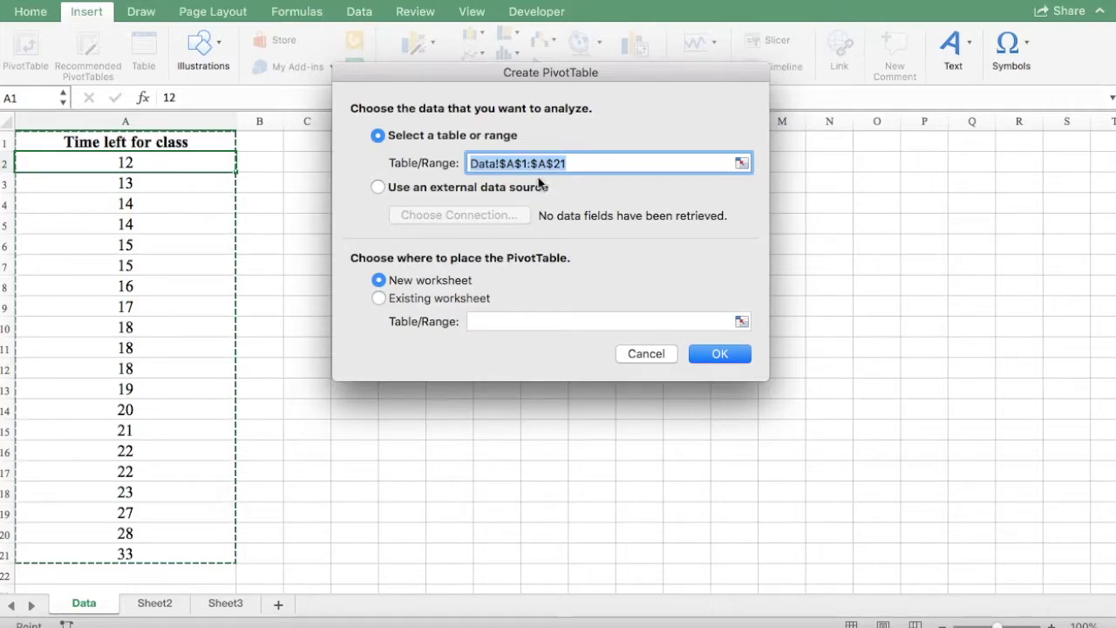
pyautogui.click(378, 299)
pyautogui.moveTo(512, 77); pyautogui.dragTo(663, 75)
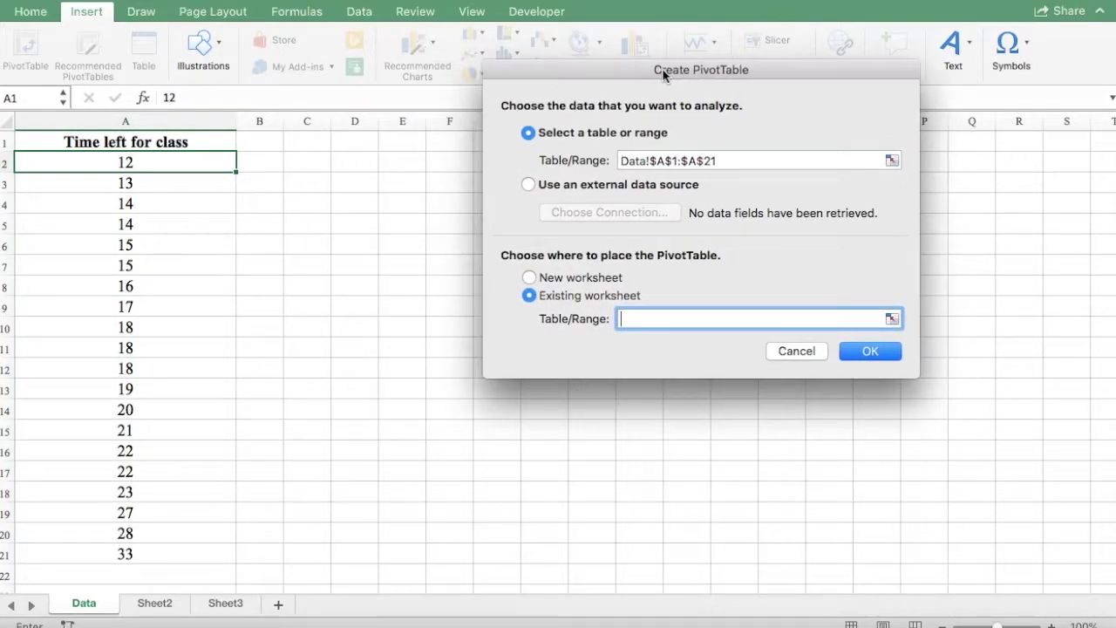
pyautogui.click(296, 201)
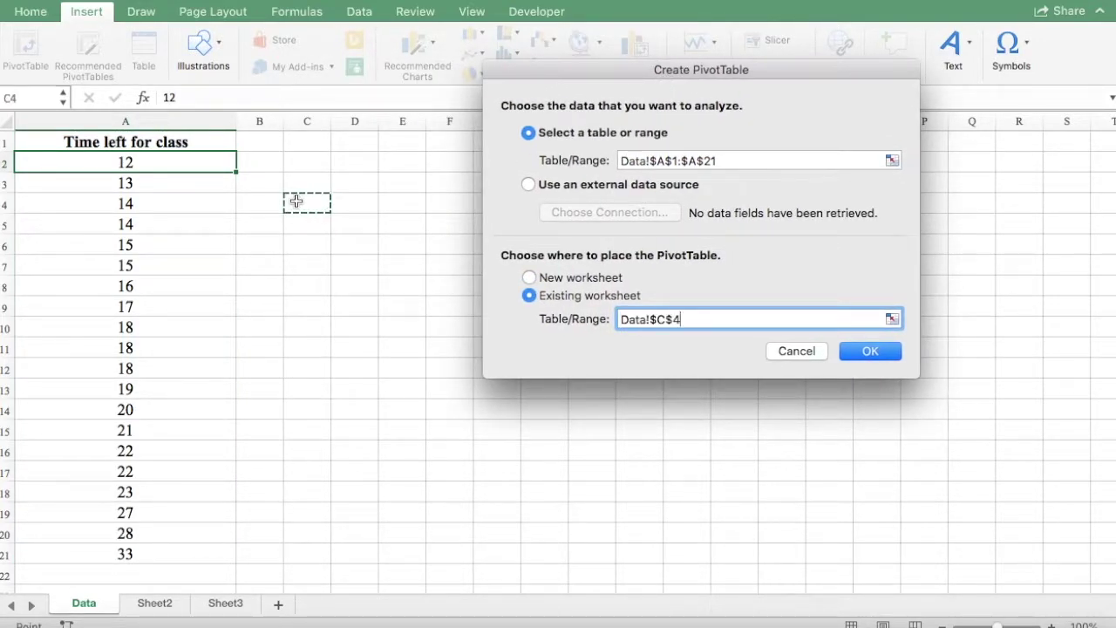
pyautogui.click(881, 351)
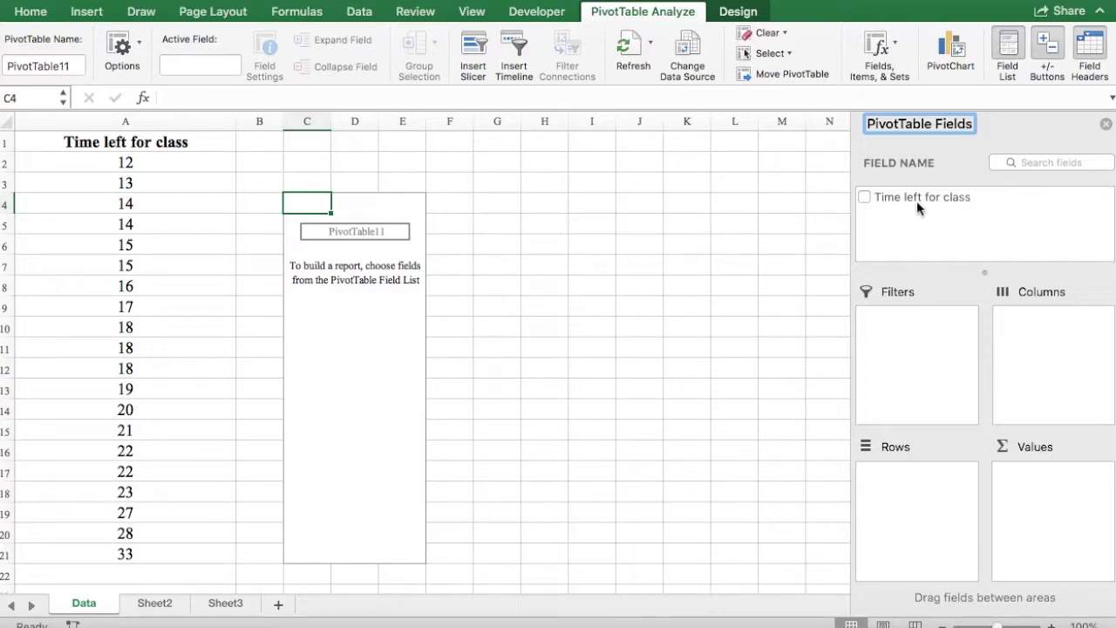
# Use the Time left for class field for both the PivotTable's rows and values, summarizing the values by Count.
pyautogui.moveTo(918, 202); pyautogui.dragTo(907, 495)
pyautogui.moveTo(913, 202); pyautogui.dragTo(1036, 486)
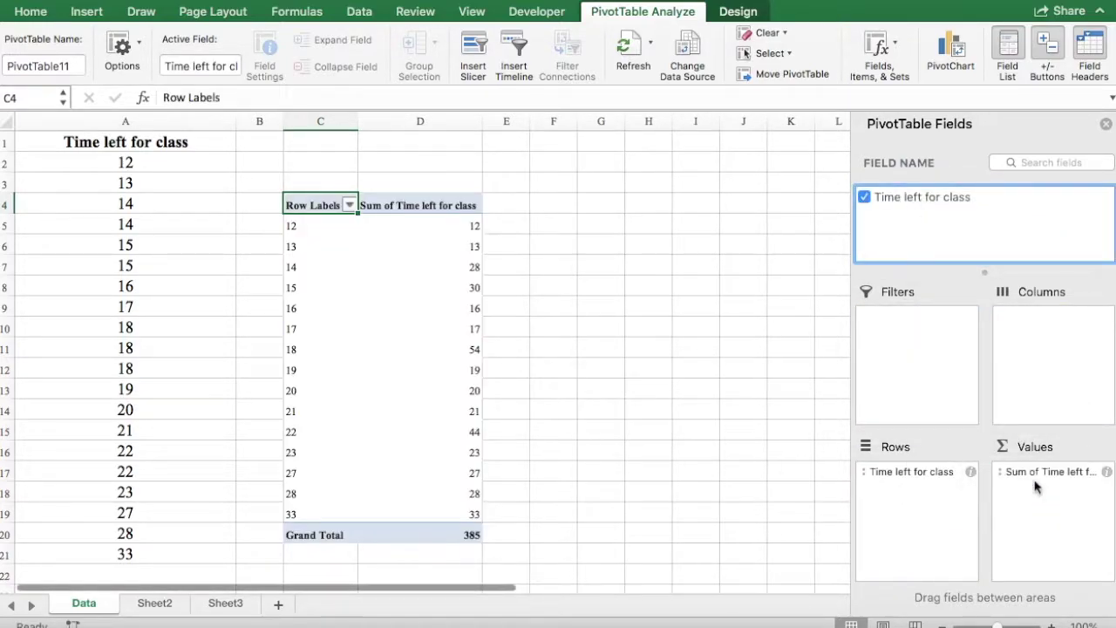
pyautogui.click(1107, 471)
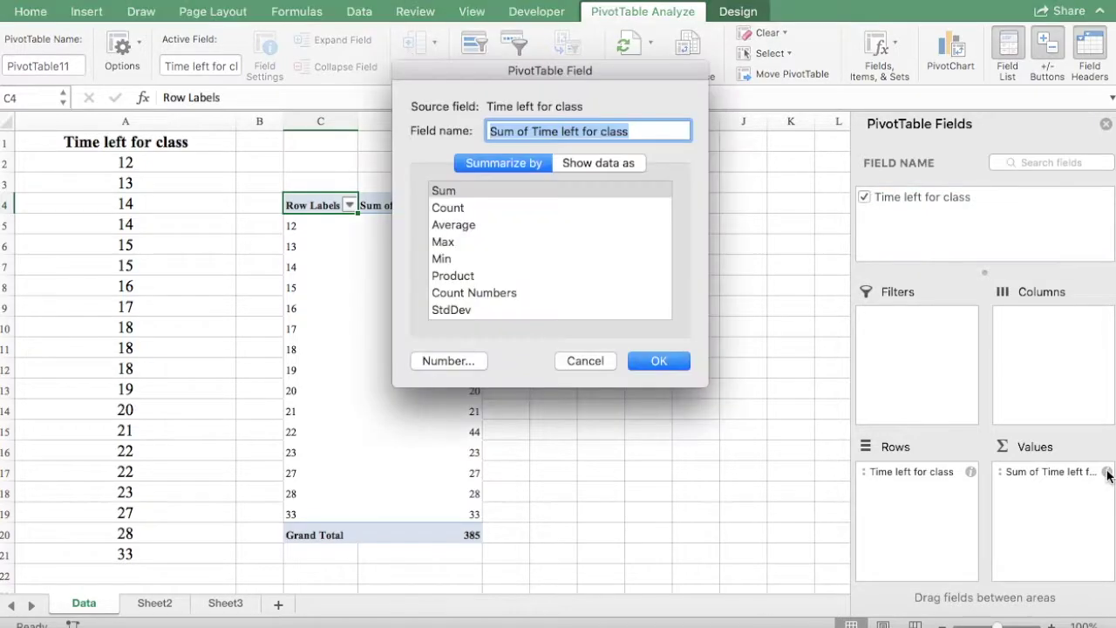
pyautogui.click(452, 209)
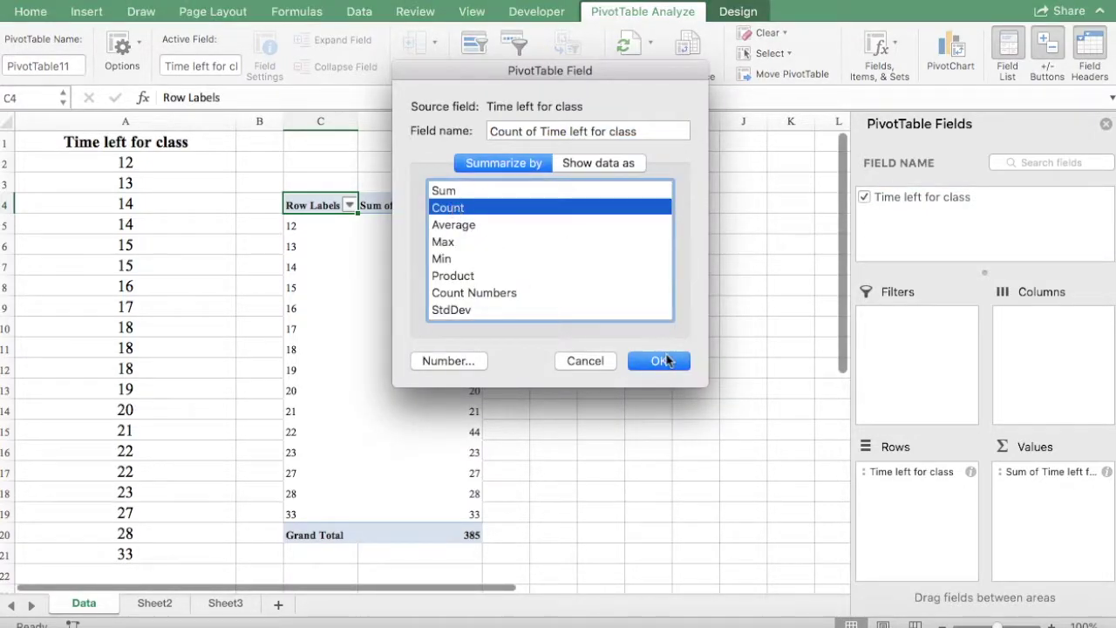
pyautogui.click(663, 360)
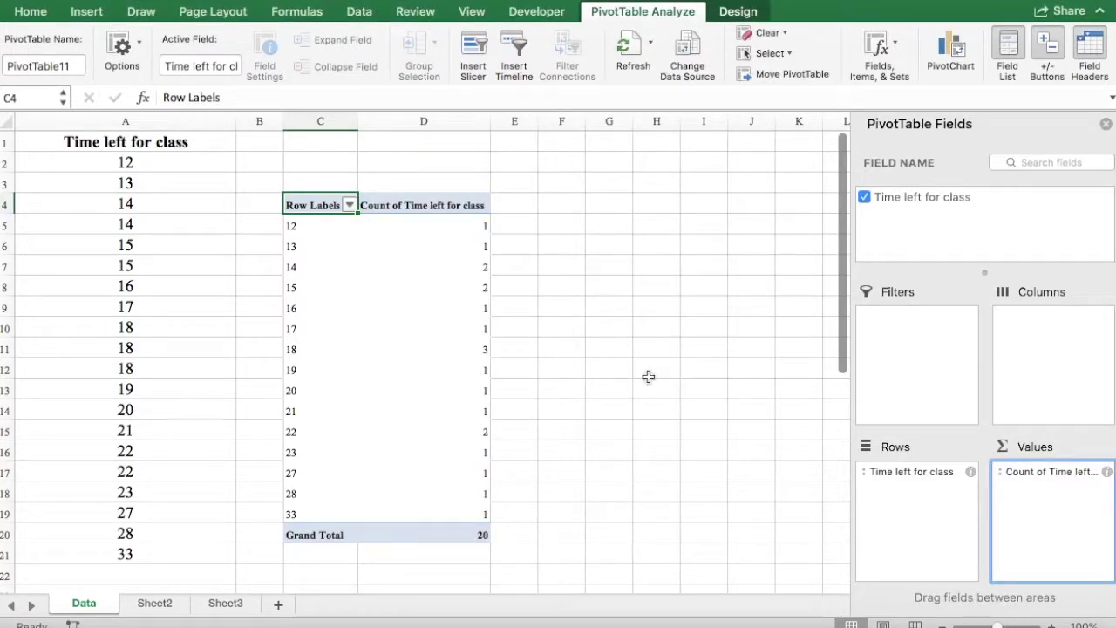
# Group the PivotTable's row values starting at 10 and ending at 35, in intervals of 5.
pyautogui.click(296, 225)
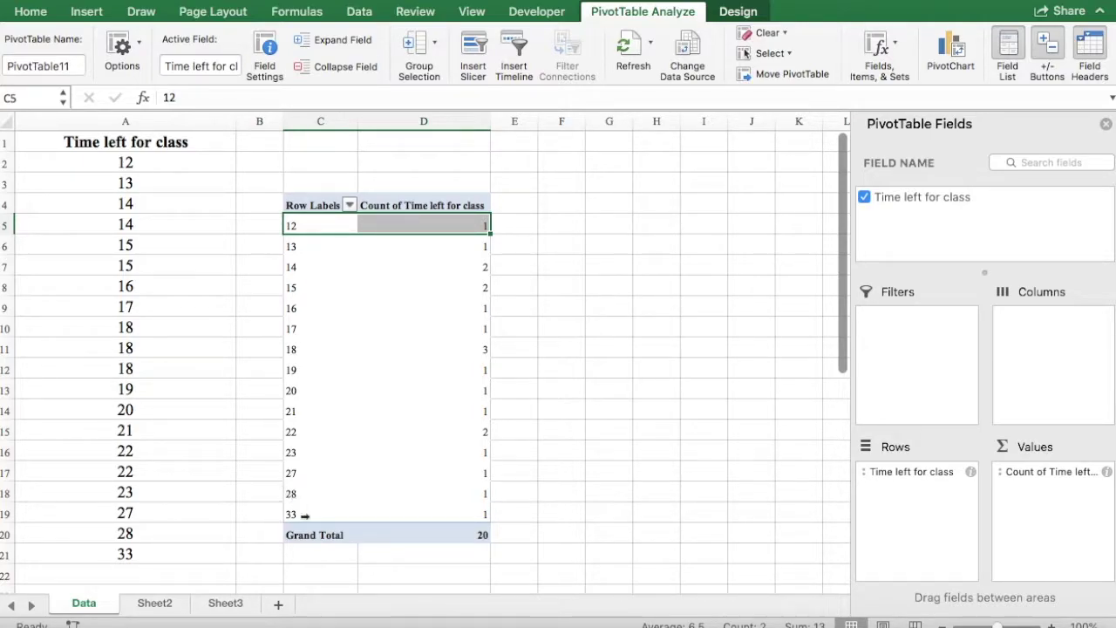
pyautogui.click(382, 286)
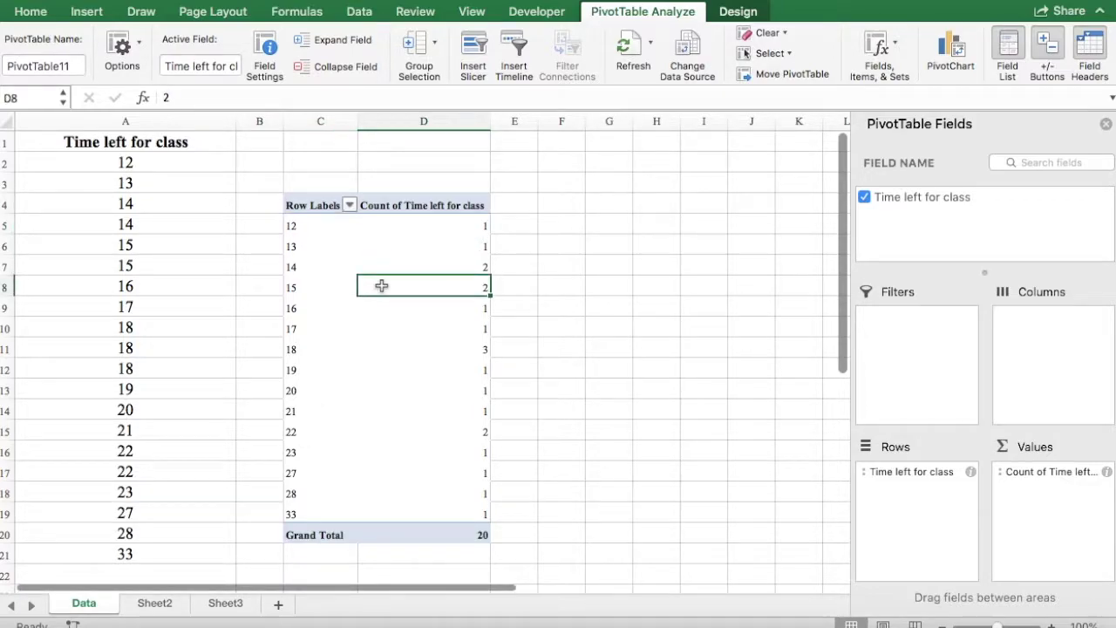
pyautogui.click(302, 225)
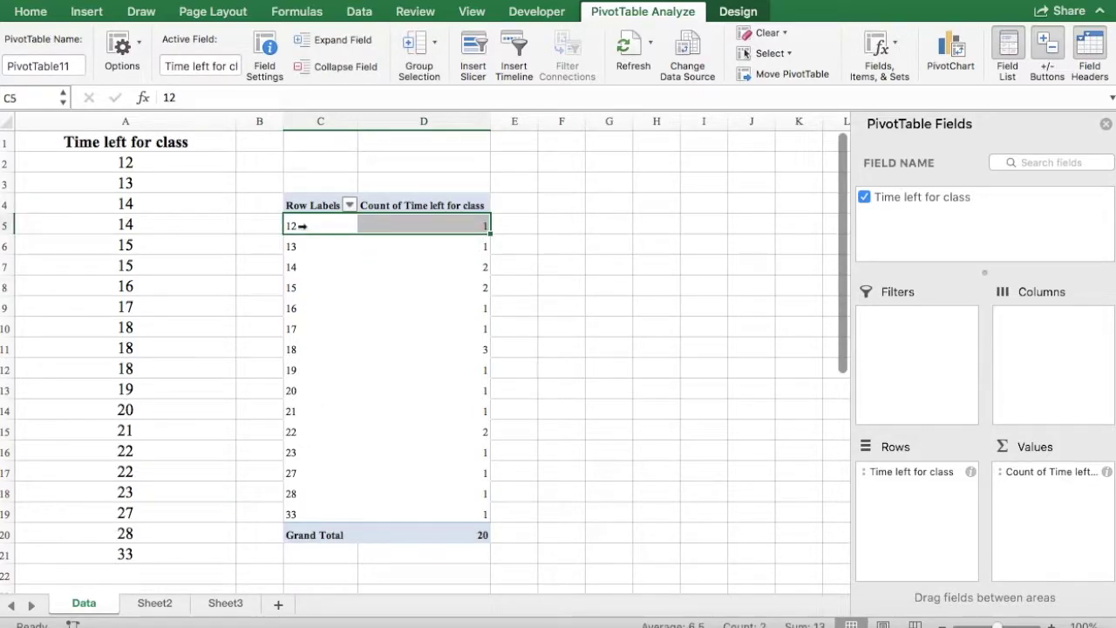
pyautogui.rightClick(302, 226)
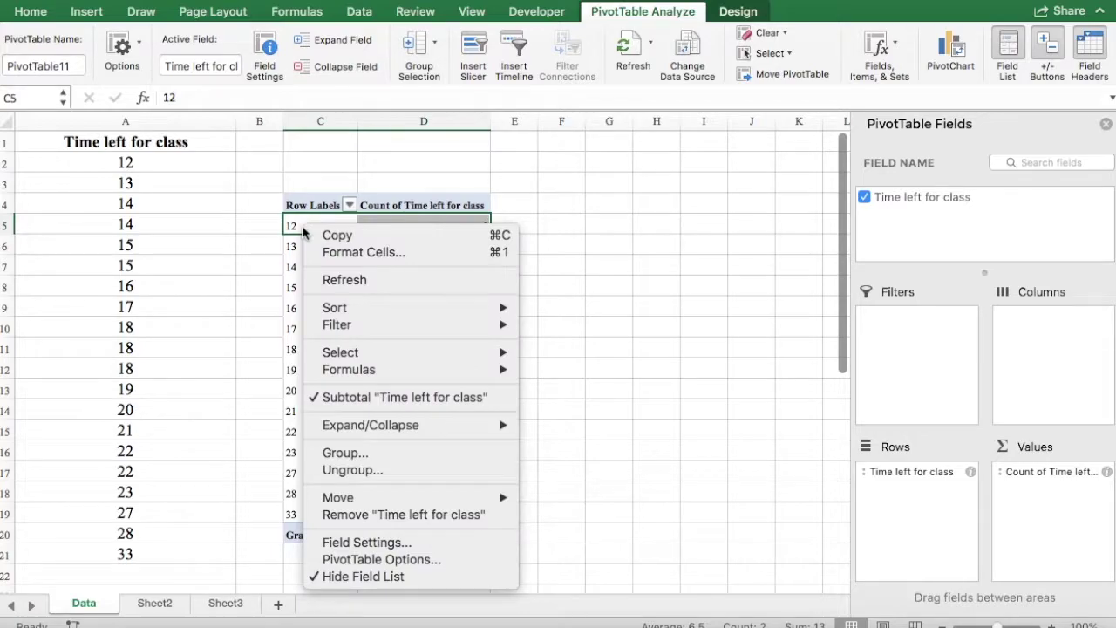
pyautogui.click(360, 452)
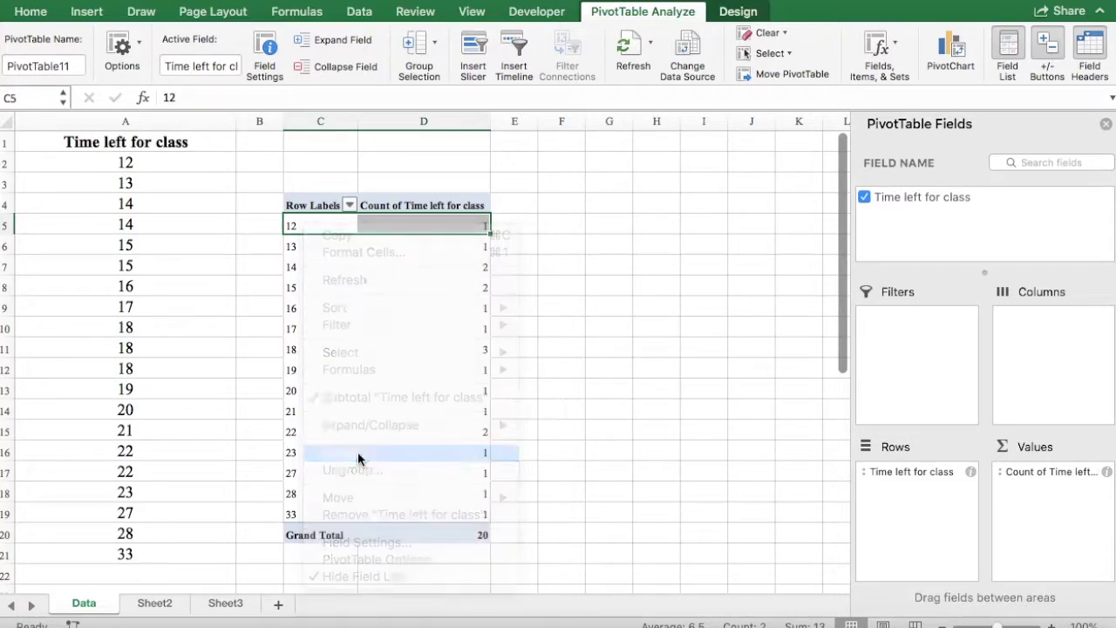
pyautogui.moveTo(352, 381); pyautogui.dragTo(599, 245)
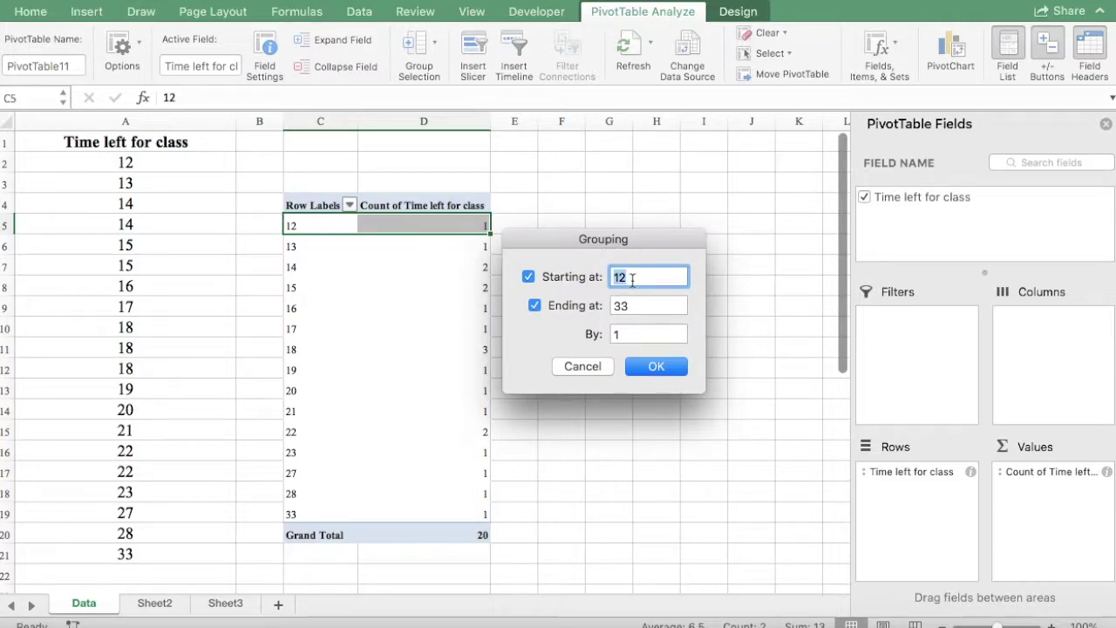
pyautogui.click(632, 279)
pyautogui.press('BackSpace')
pyautogui.press('BackSpace')
pyautogui.write('10')
pyautogui.moveTo(643, 308); pyautogui.dragTo(595, 309)
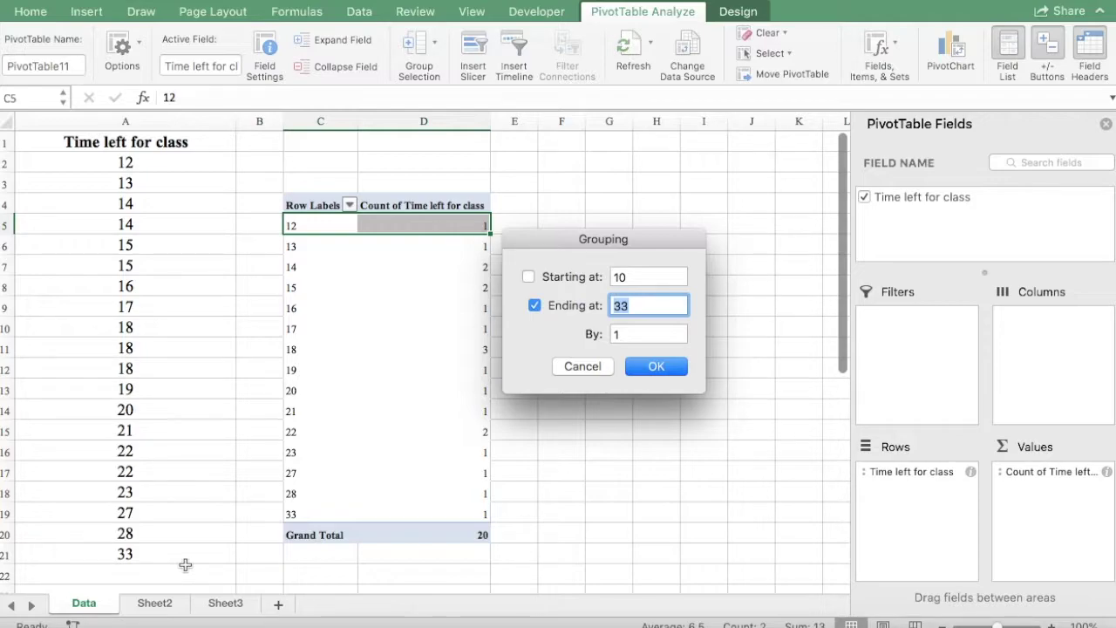
pyautogui.write('35')
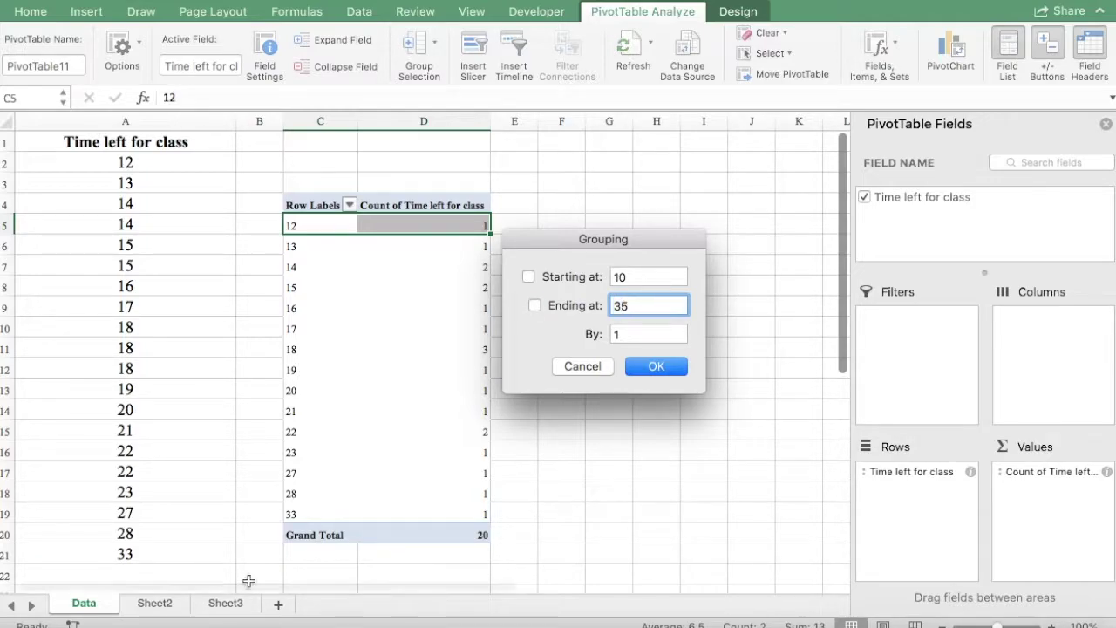
pyautogui.click(627, 334)
pyautogui.moveTo(627, 334); pyautogui.dragTo(609, 336)
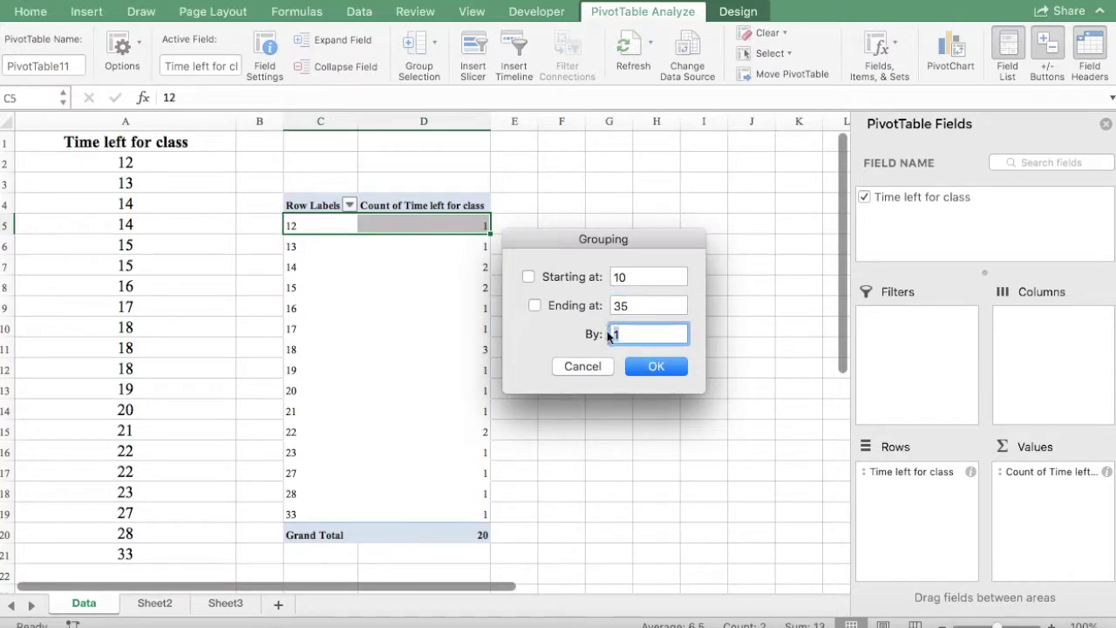
pyautogui.write('5')
pyautogui.click(654, 366)
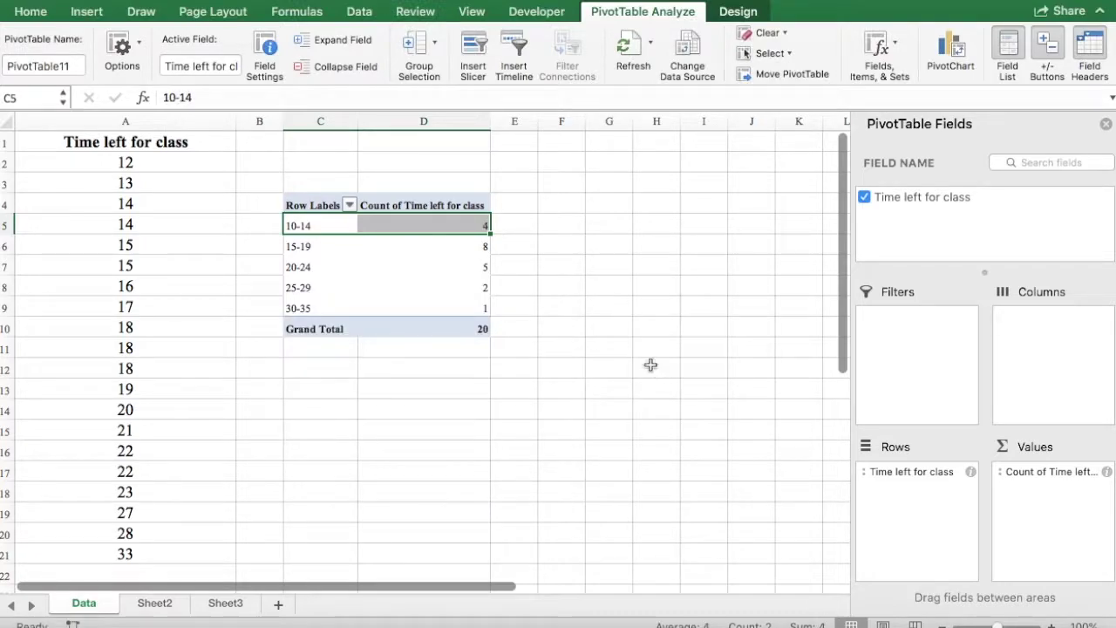
# Rename the PivotTable's Row Labels header in cell C4 to Time.
pyautogui.click(325, 203)
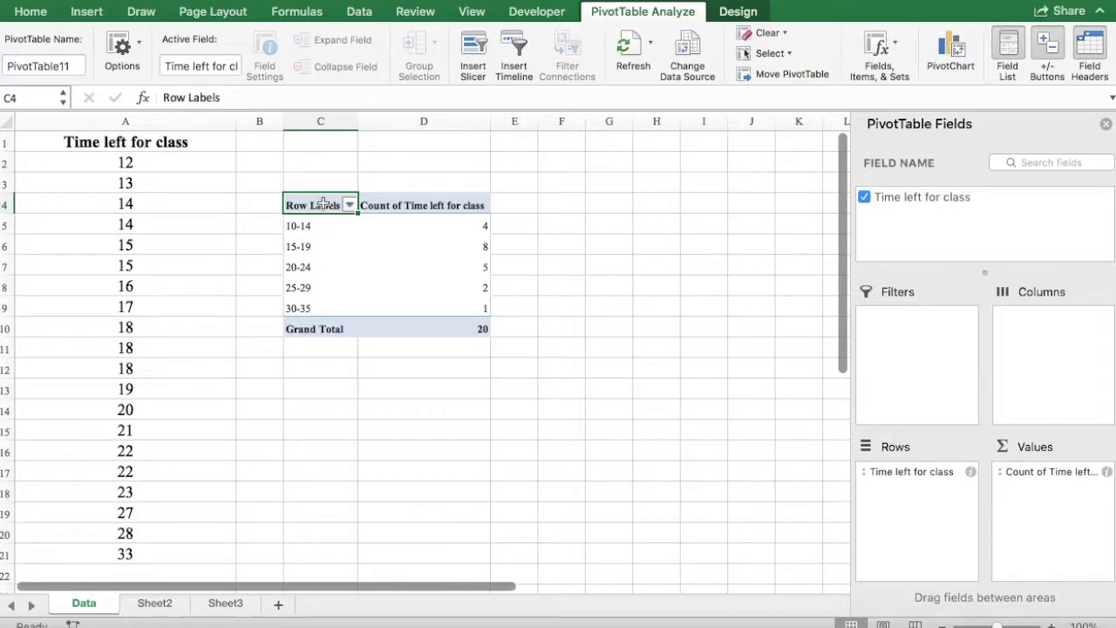
pyautogui.doubleClick(324, 203)
pyautogui.moveTo(344, 204); pyautogui.dragTo(277, 202)
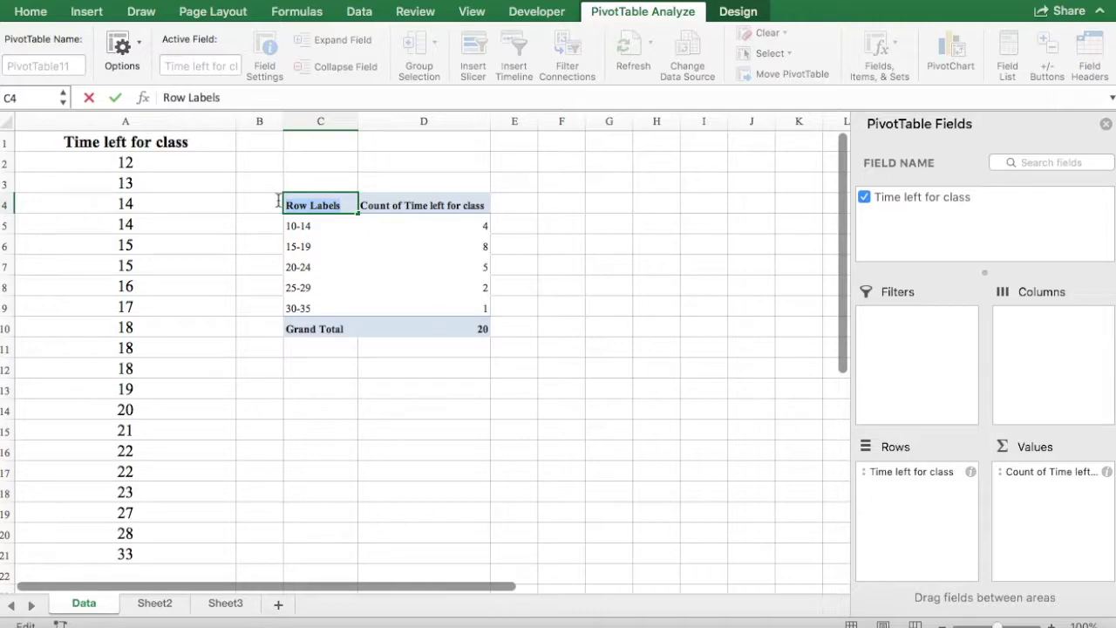
pyautogui.write('Time')
pyautogui.press('Return')
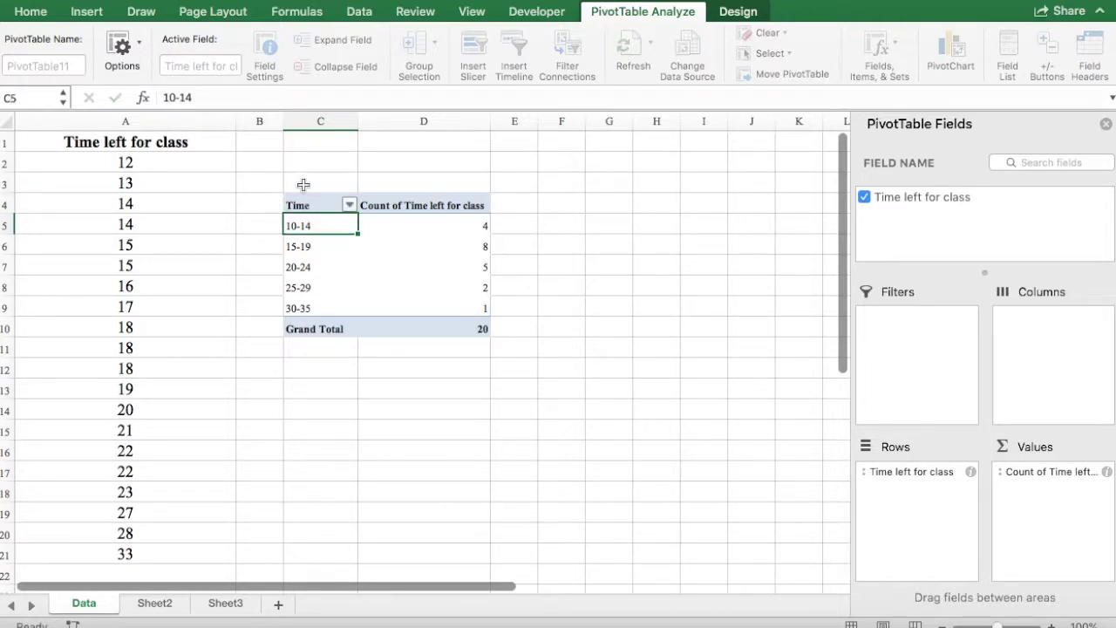
# Rename the PivotTable's count column header in cell D4 to Frequency.
pyautogui.click(393, 205)
pyautogui.write('Fre')
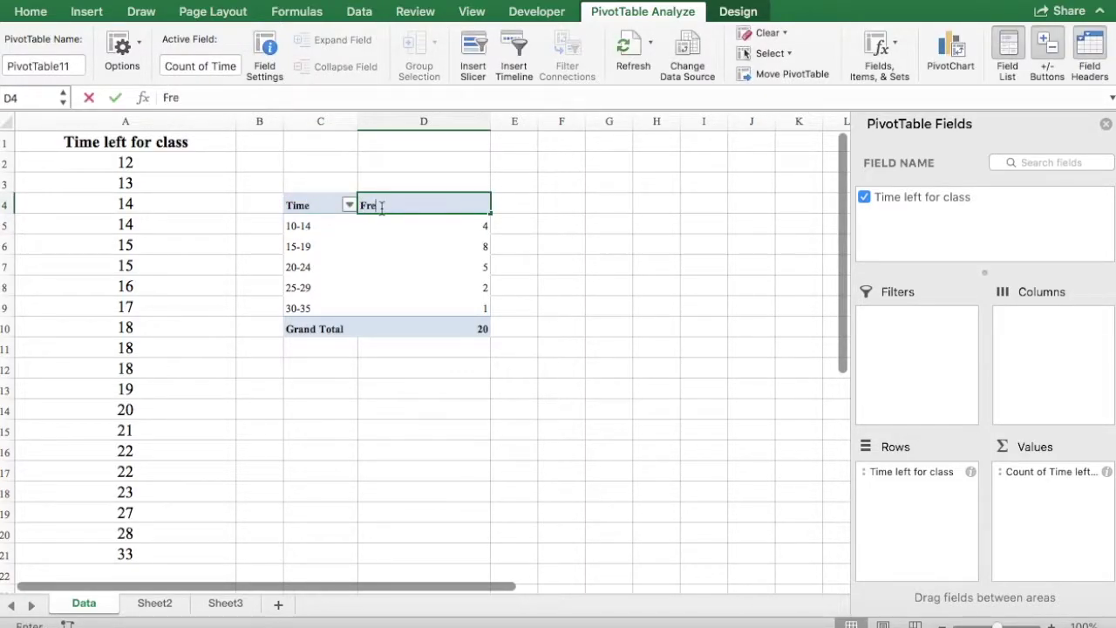
pyautogui.write('quency')
pyautogui.press('Return')
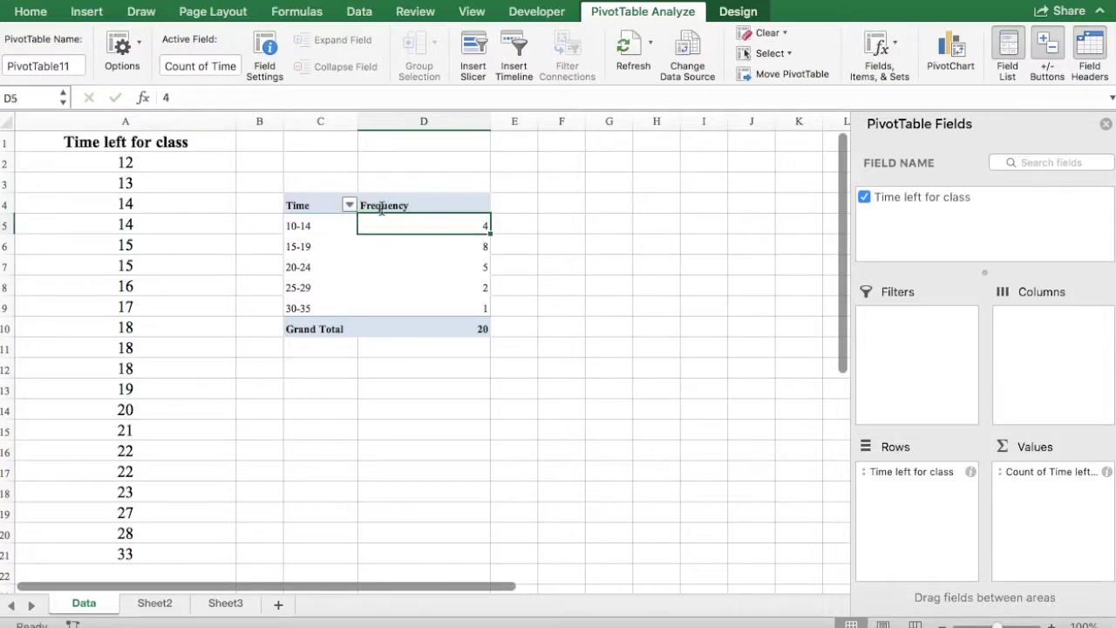
pyautogui.click(565, 259)
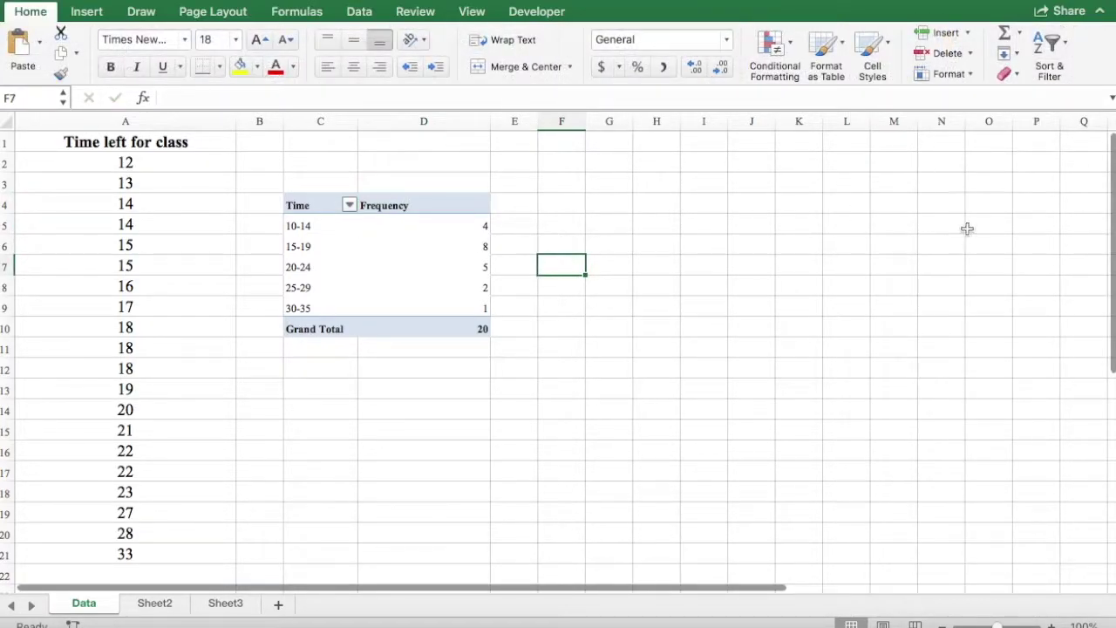